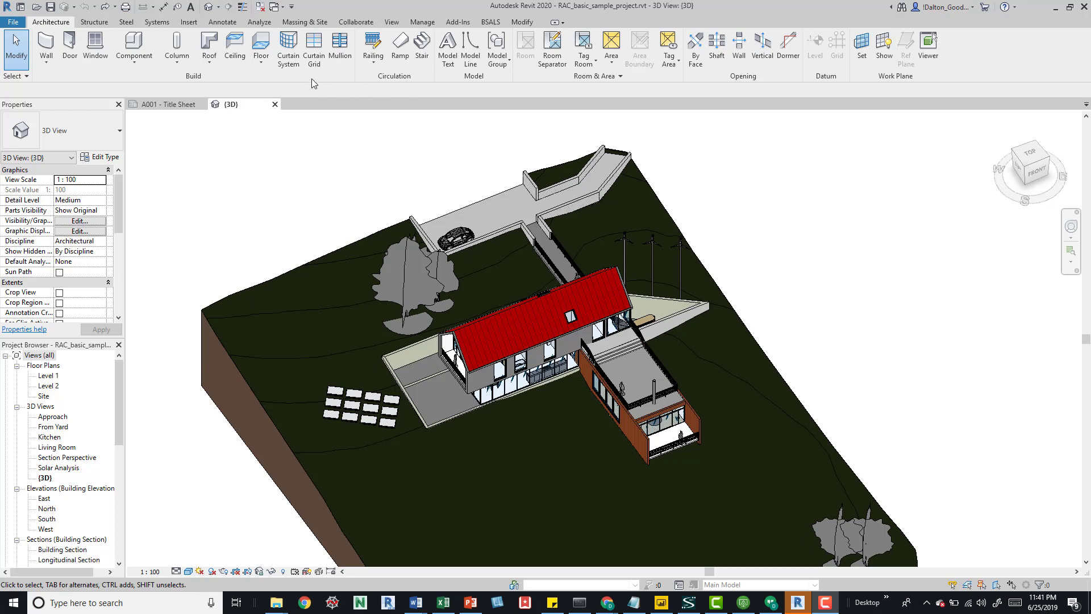
{"action": "right_click", "coordinate": [319, 50]}
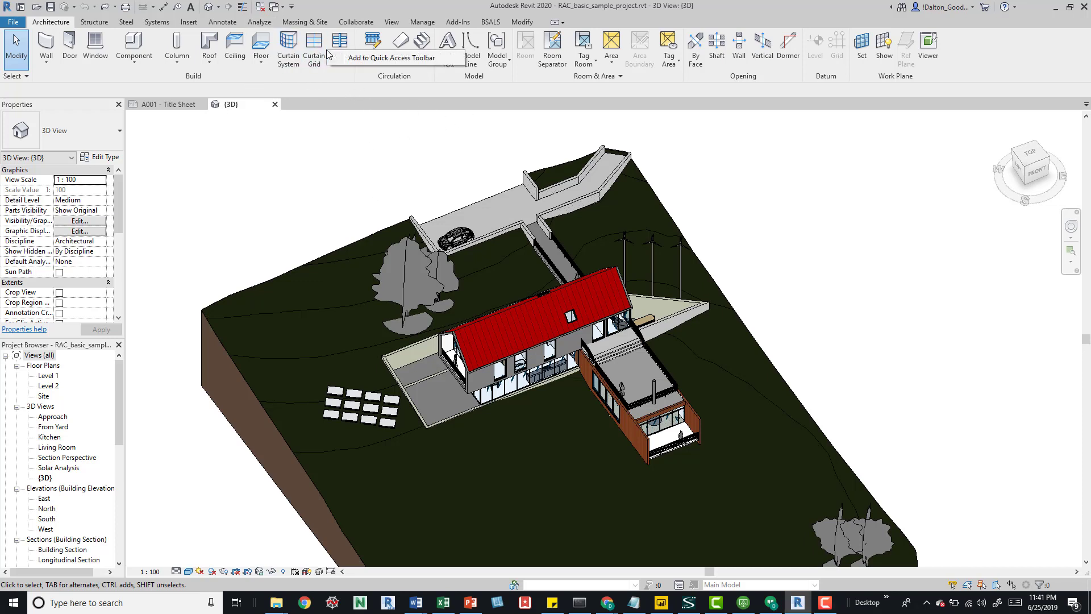
{"action": "left_click", "coordinate": [254, 87]}
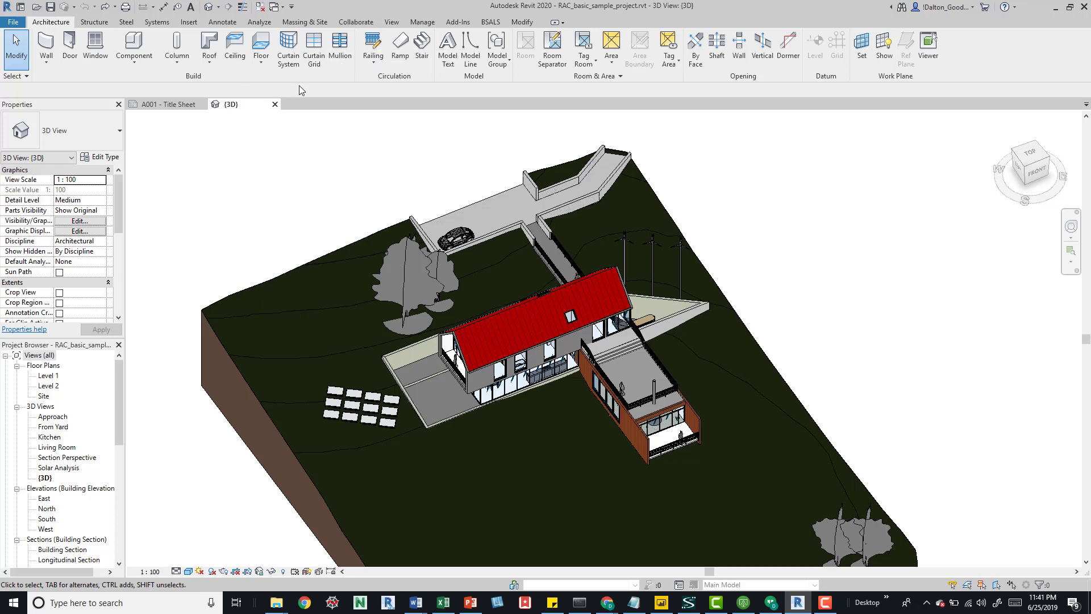
{"action": "right_click", "coordinate": [303, 39]}
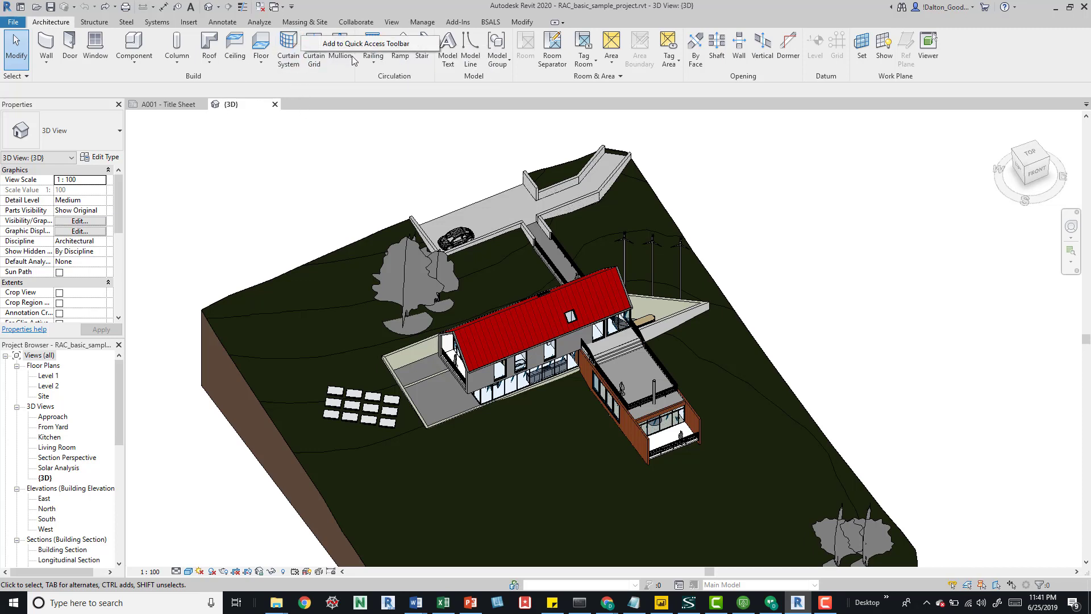
{"action": "right_click", "coordinate": [938, 49]}
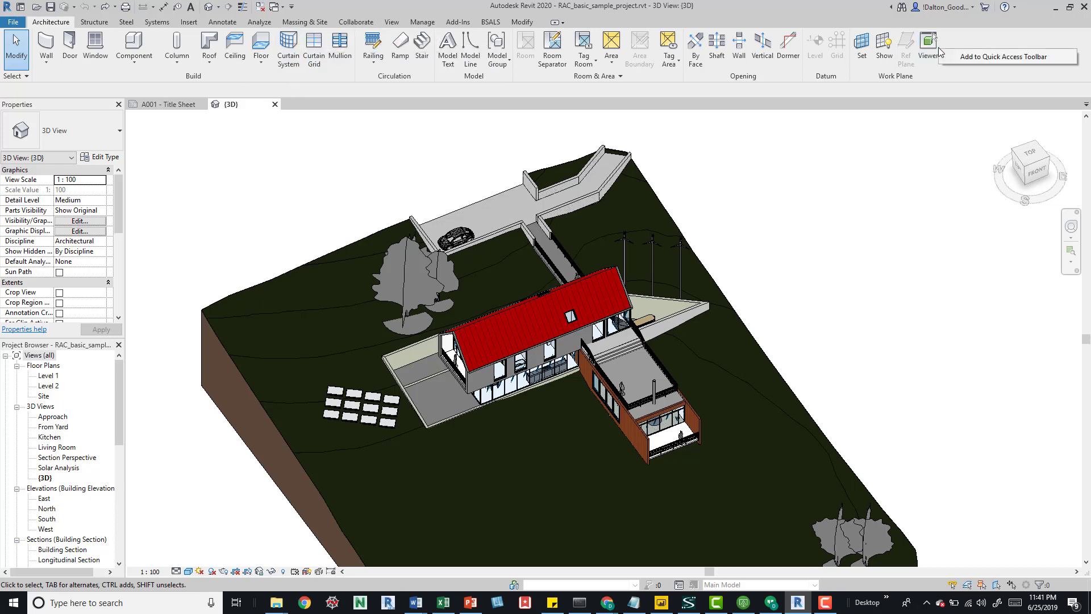
{"action": "right_click", "coordinate": [897, 49]}
{"action": "right_click", "coordinate": [877, 41]}
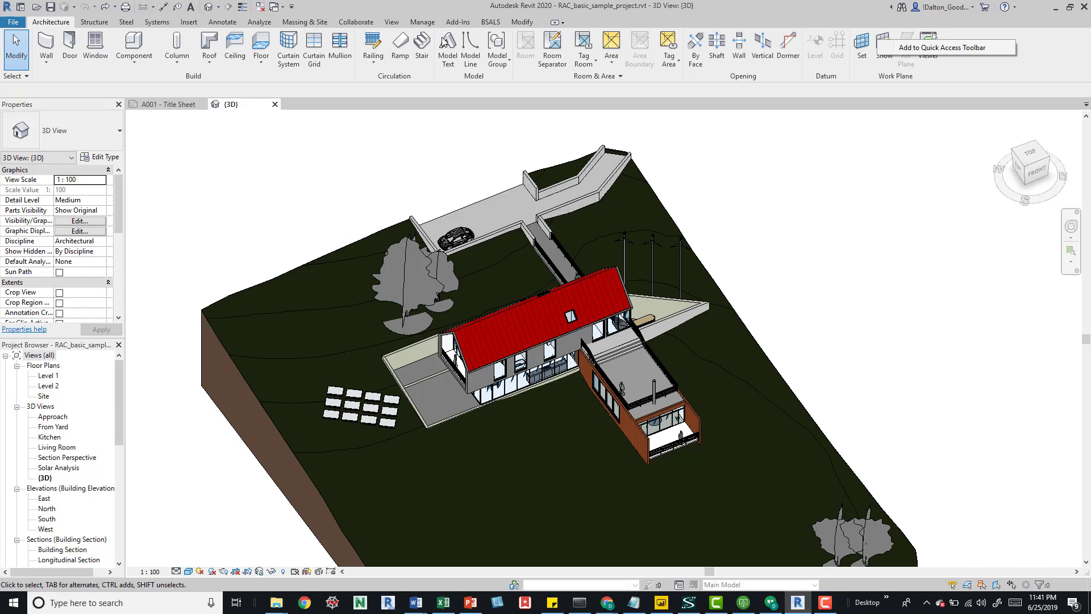
{"action": "right_click", "coordinate": [461, 57]}
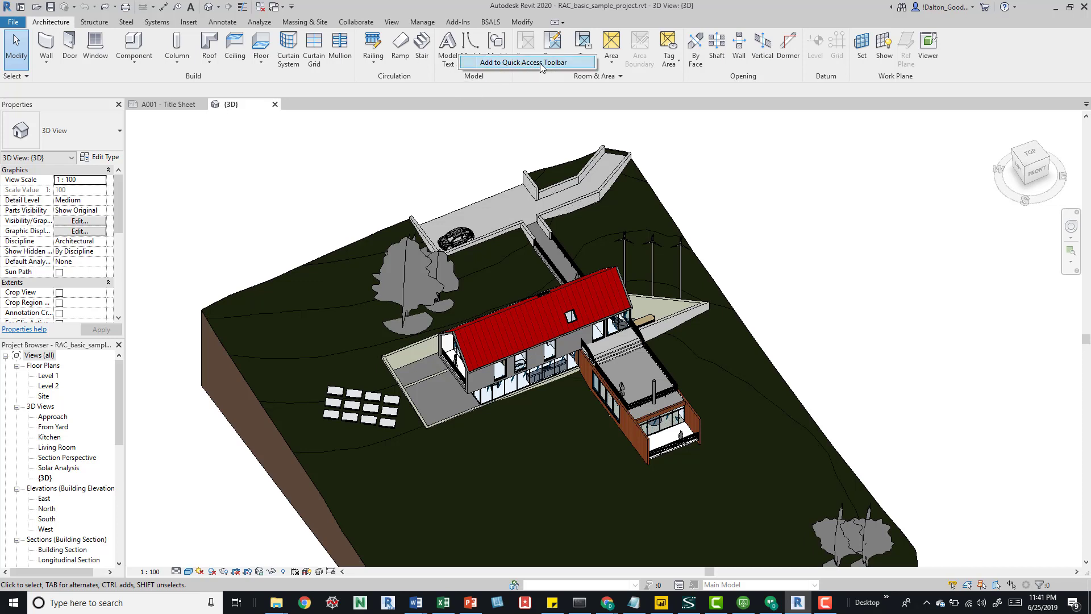
Add the Model Text tool to the Quick Access Toolbar and expand the toolbar's hidden commands.
{"action": "right_click", "coordinate": [452, 55]}
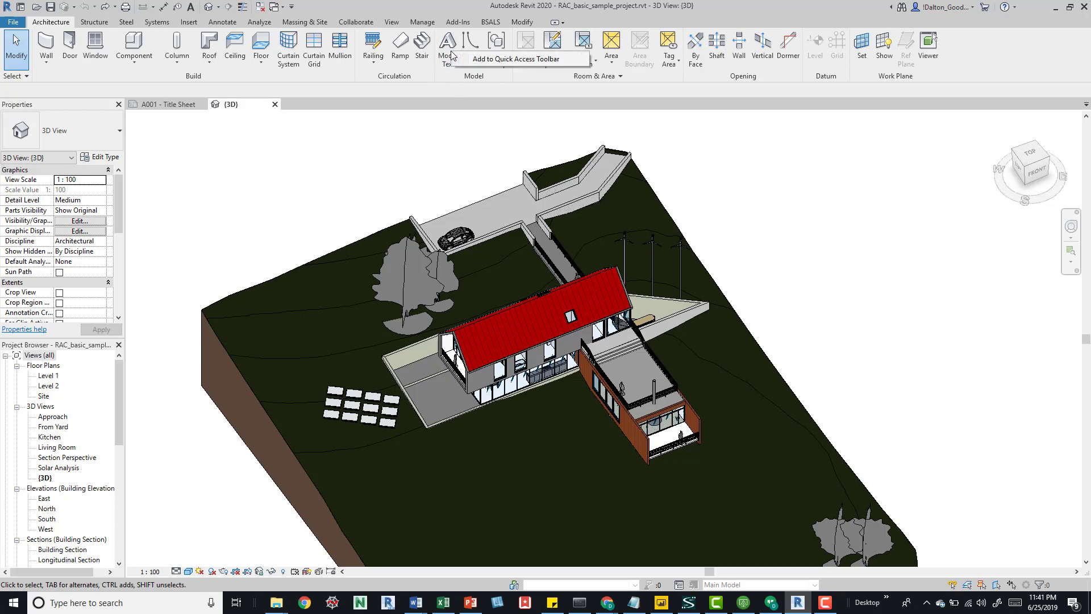
{"action": "left_click", "coordinate": [498, 59]}
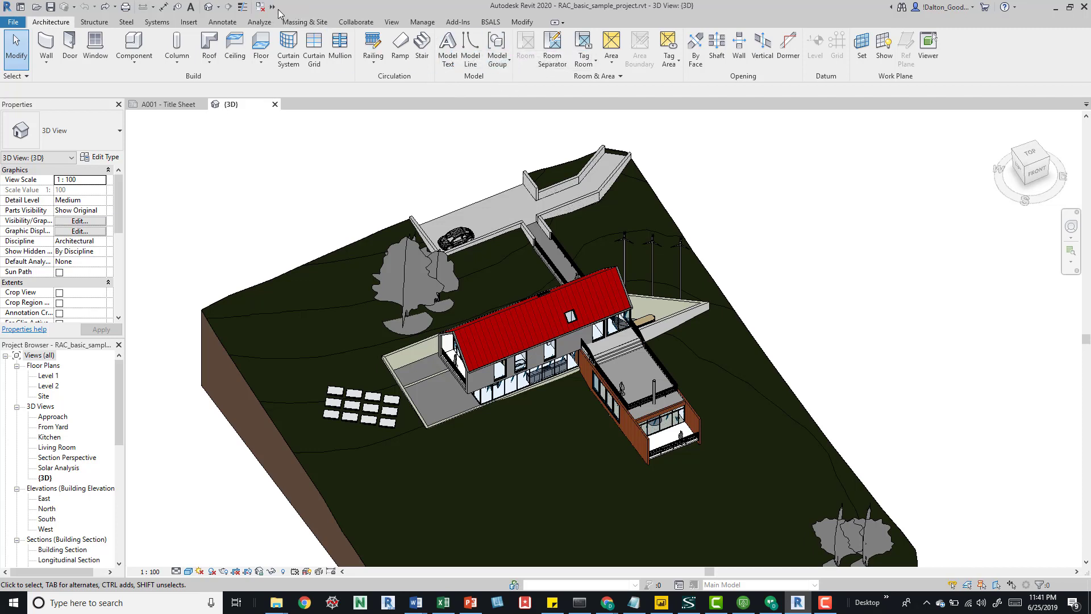
{"action": "left_click", "coordinate": [273, 7]}
{"action": "left_click", "coordinate": [293, 12]}
Show the Quick Access Toolbar below the ribbon and return it above the ribbon.
{"action": "right_click", "coordinate": [230, 5]}
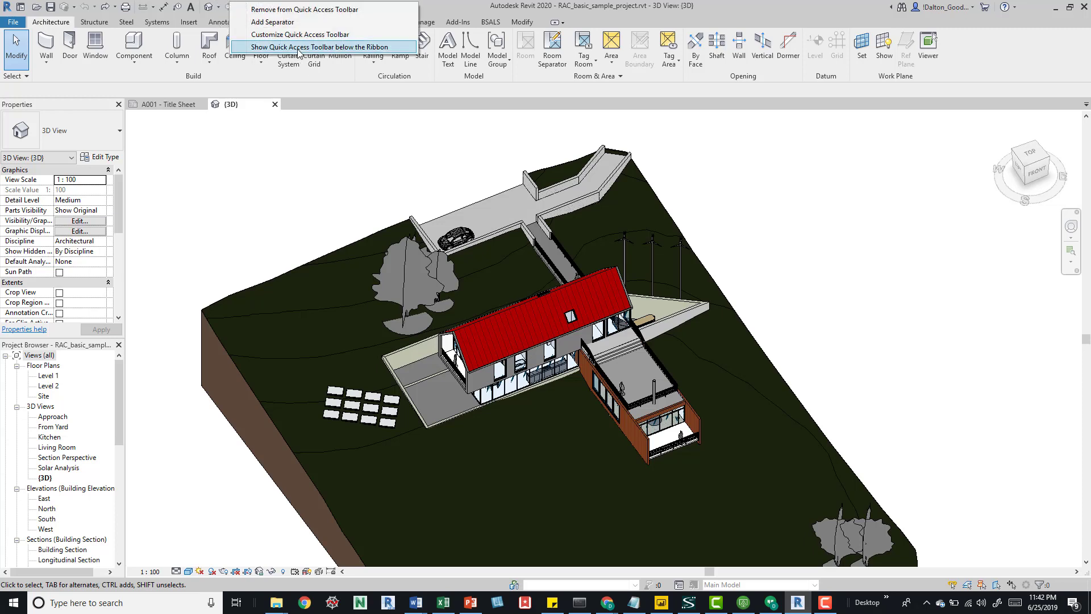
{"action": "left_click", "coordinate": [344, 47]}
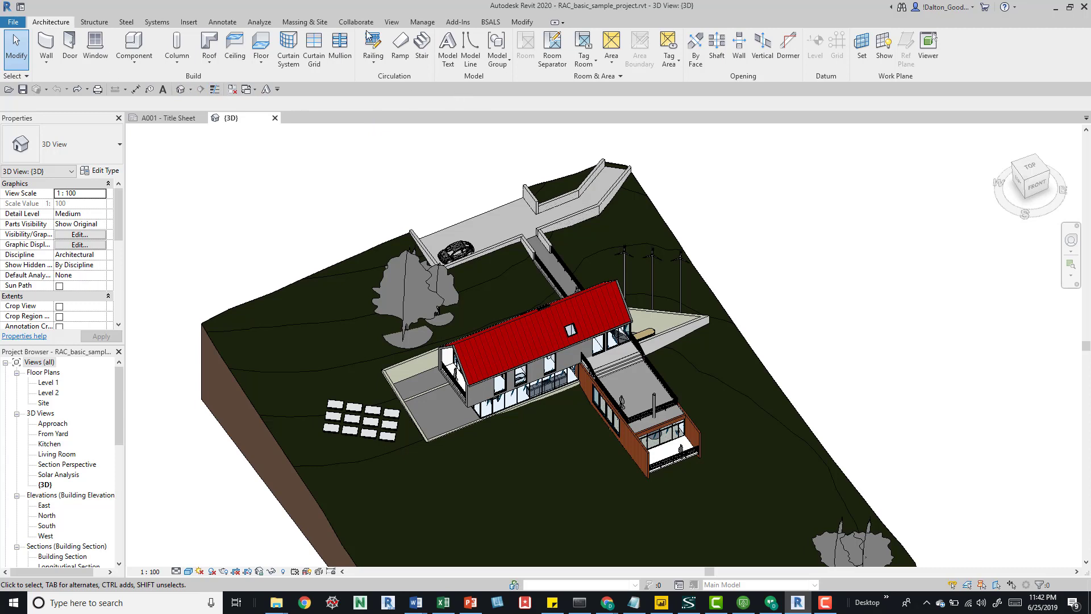
{"action": "right_click", "coordinate": [293, 88]}
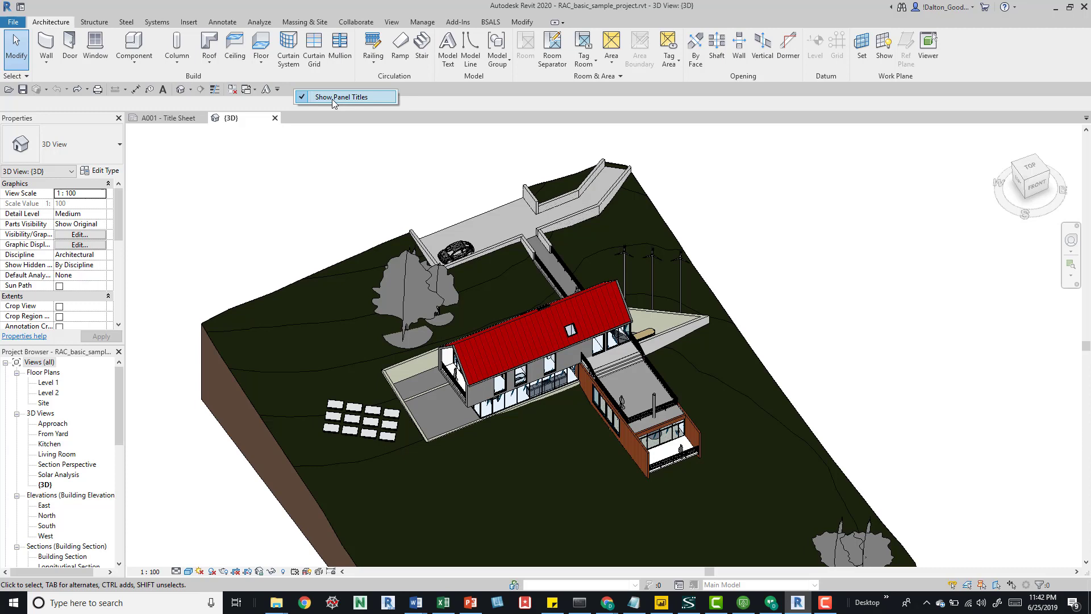
{"action": "right_click", "coordinate": [265, 91]}
{"action": "left_click", "coordinate": [310, 135]}
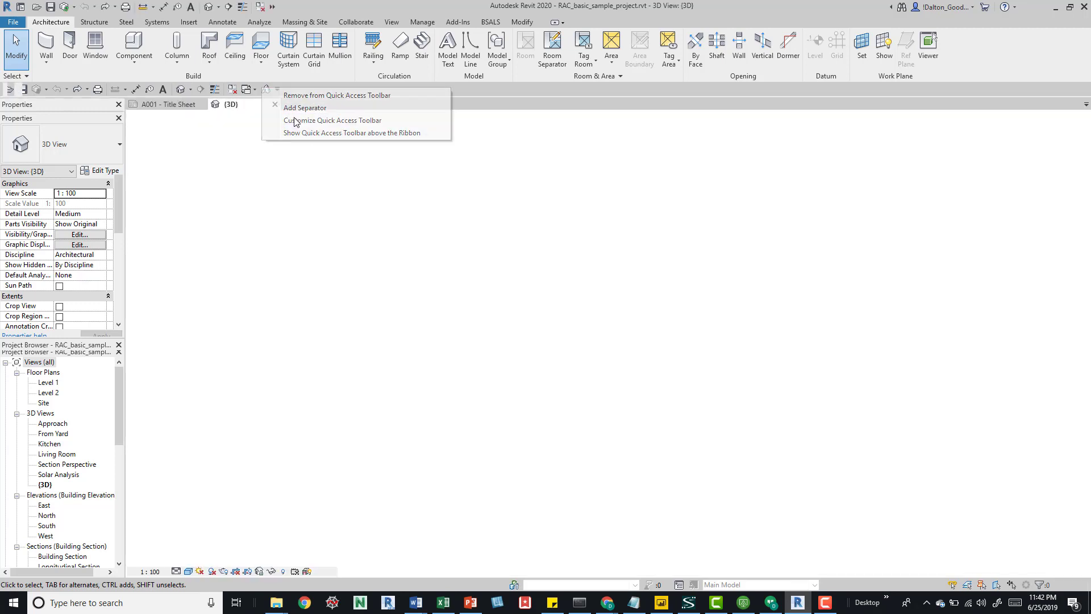
Check the toolbar's overflow commands and place the Quick Access Toolbar below the ribbon.
{"action": "left_click", "coordinate": [273, 8]}
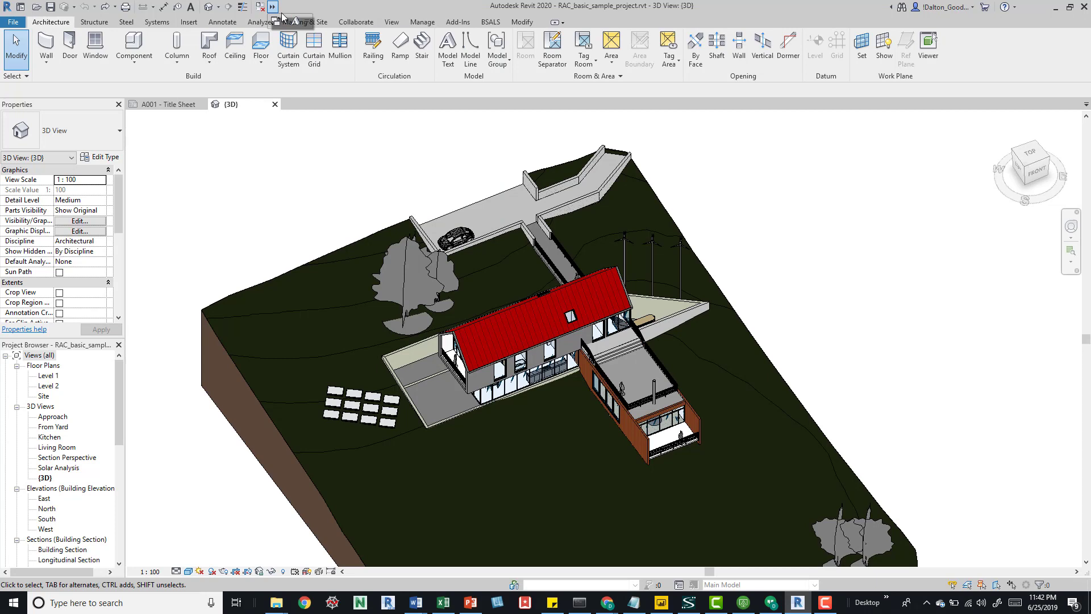
{"action": "right_click", "coordinate": [242, 7]}
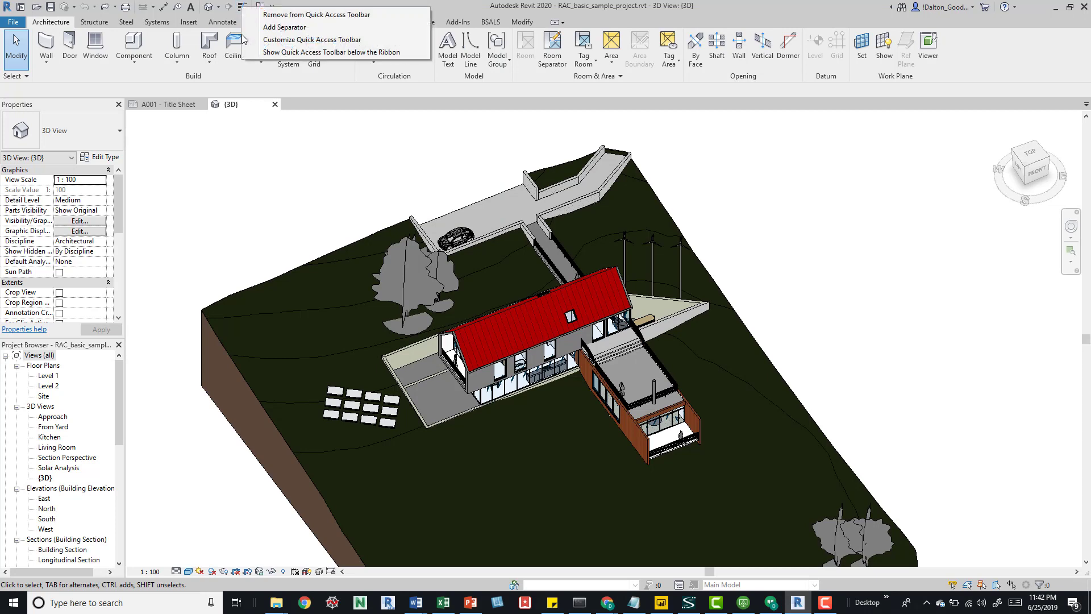
{"action": "left_click", "coordinate": [284, 53]}
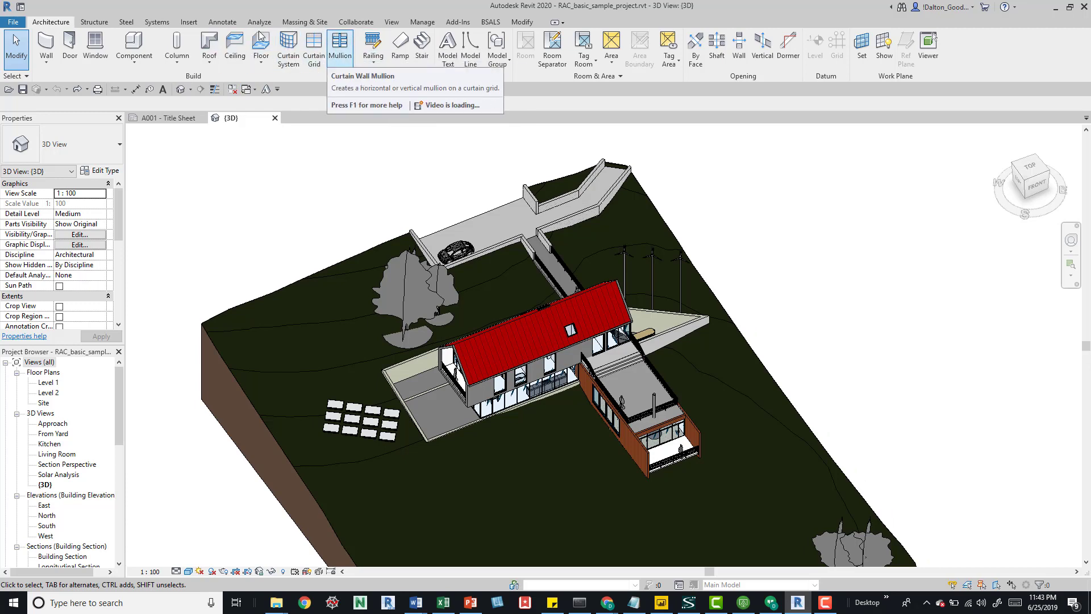
Open the Quick Access Toolbar customization and move Close Inactive Views up two places, above Thin Lines.
{"action": "right_click", "coordinate": [232, 93]}
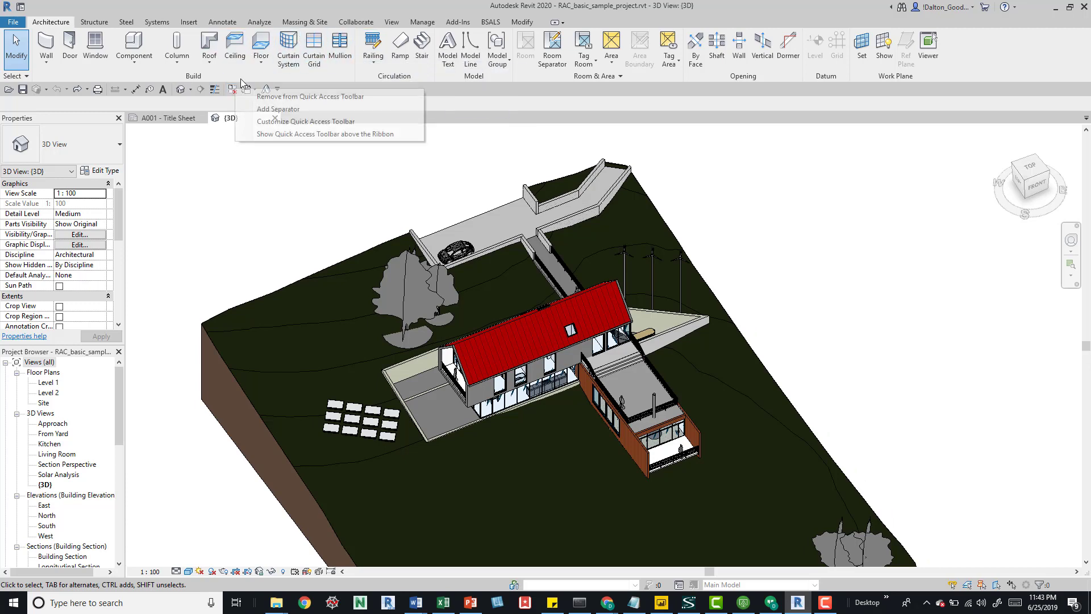
{"action": "left_click", "coordinate": [297, 123]}
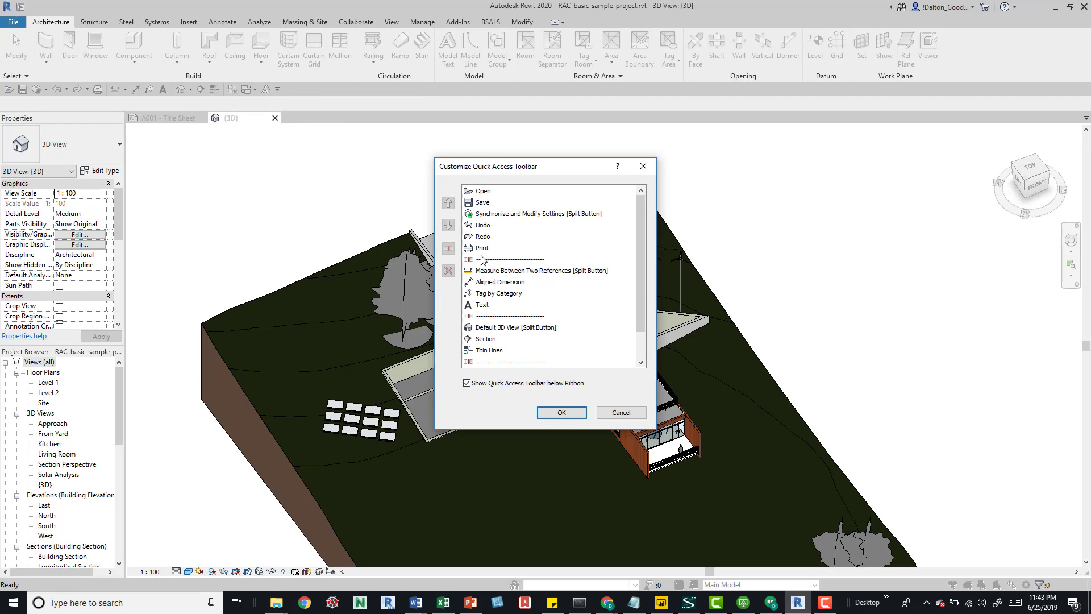
{"action": "scroll", "coordinate": [492, 272], "scroll_direction": "down", "scroll_amount": 1}
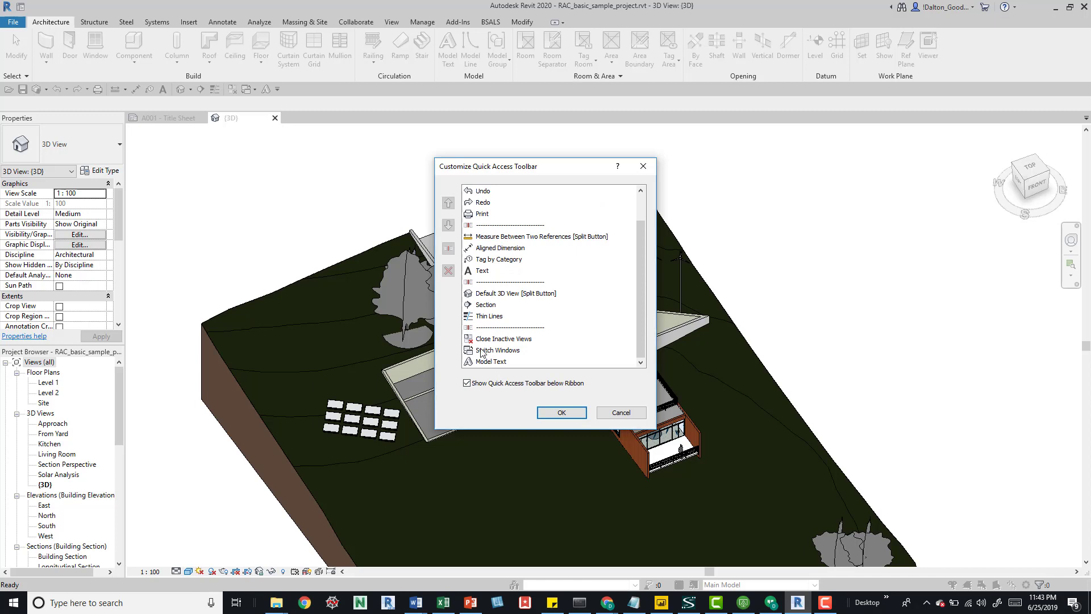
{"action": "left_click", "coordinate": [494, 339]}
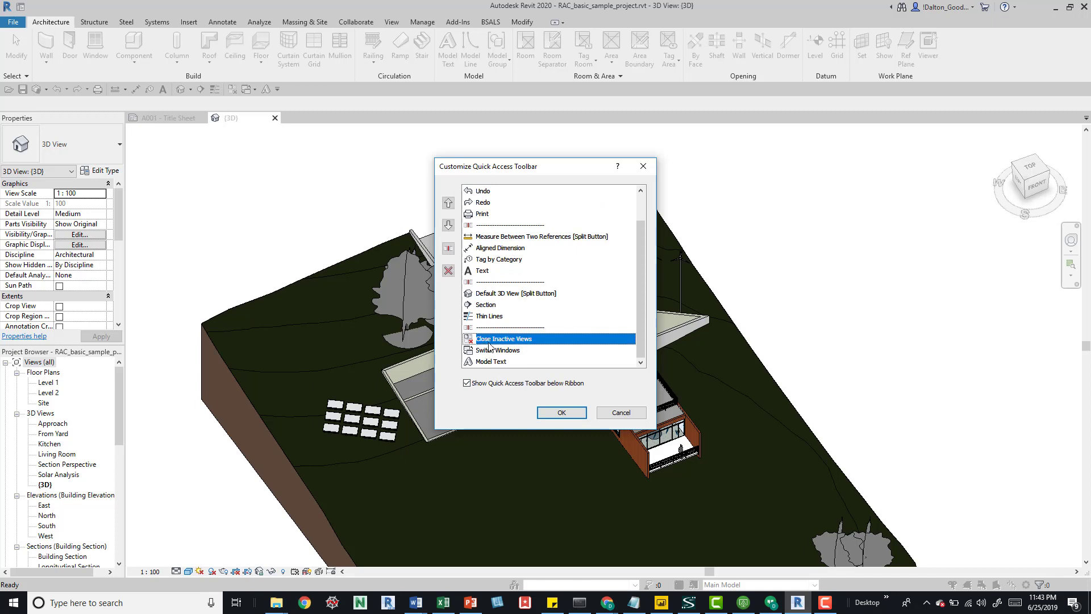
{"action": "left_click", "coordinate": [448, 203]}
{"action": "left_click", "coordinate": [448, 204]}
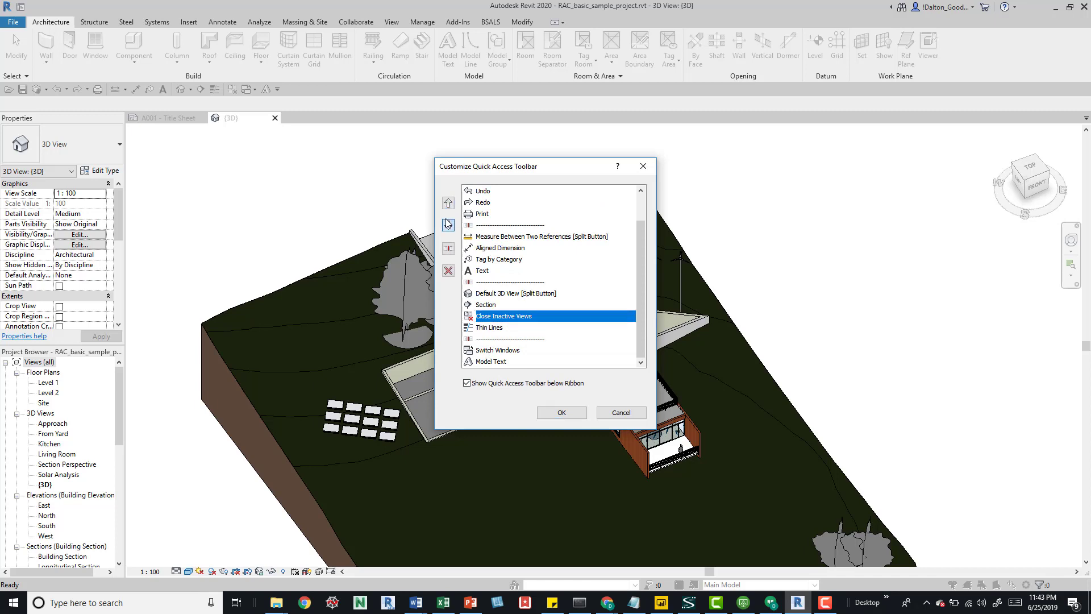
Move Close Inactive Views back down the command list to directly above Switch Windows.
{"action": "left_click", "coordinate": [448, 226]}
{"action": "left_click", "coordinate": [447, 225]}
{"action": "left_click", "coordinate": [448, 225]}
{"action": "left_click", "coordinate": [448, 204]}
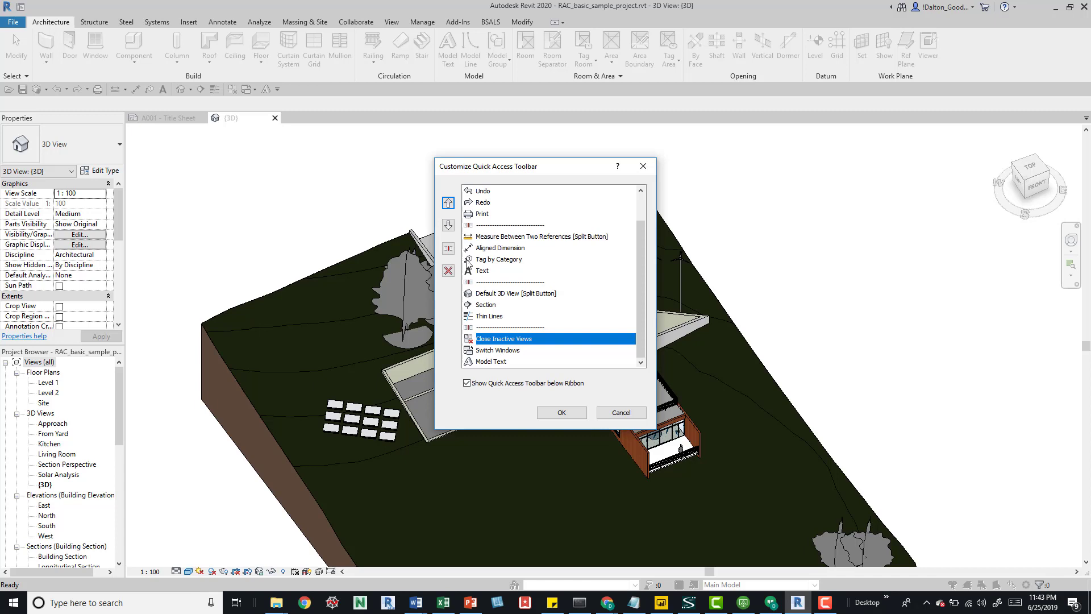
Add a separator after Close Inactive Views and move it below Switch Windows.
{"action": "left_click", "coordinate": [448, 249]}
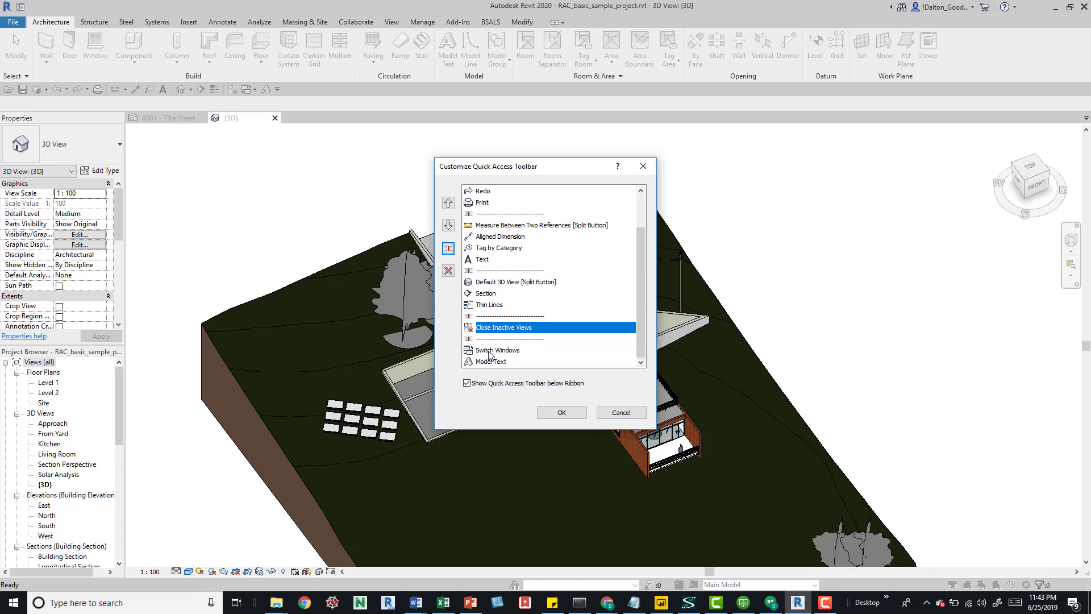
{"action": "left_click", "coordinate": [489, 339]}
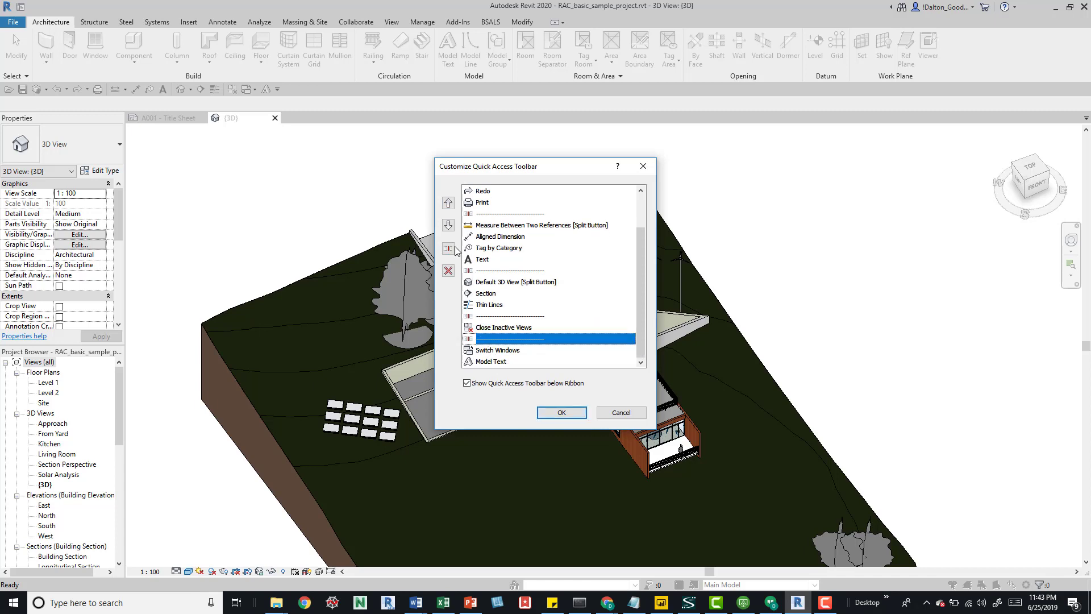
{"action": "left_click", "coordinate": [448, 226]}
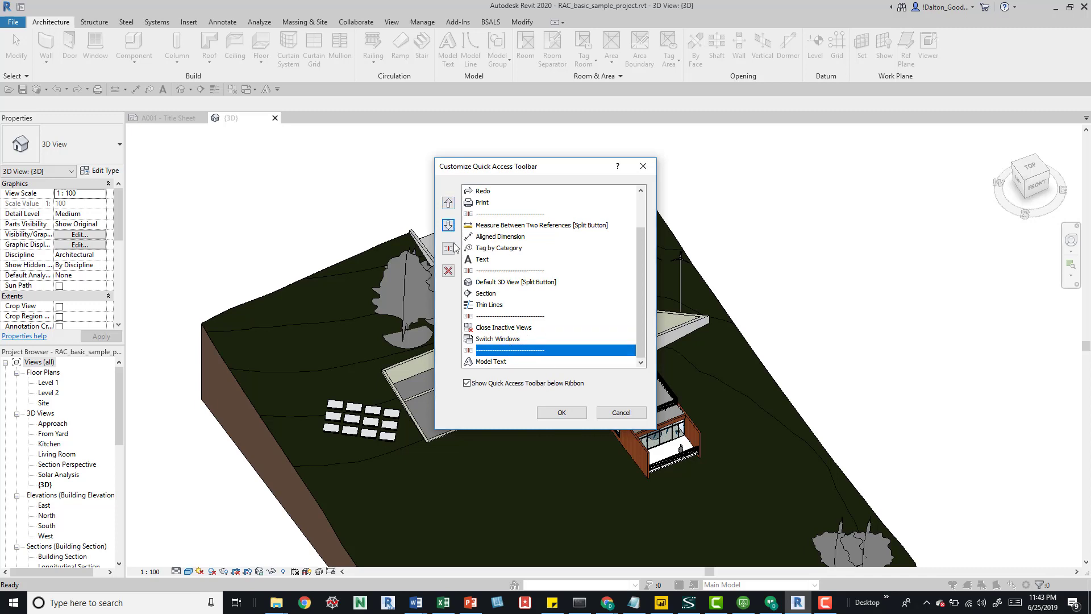
Delete the separator above Model Text and apply the customization with showing the toolbar below the ribbon turned off.
{"action": "left_click", "coordinate": [447, 271]}
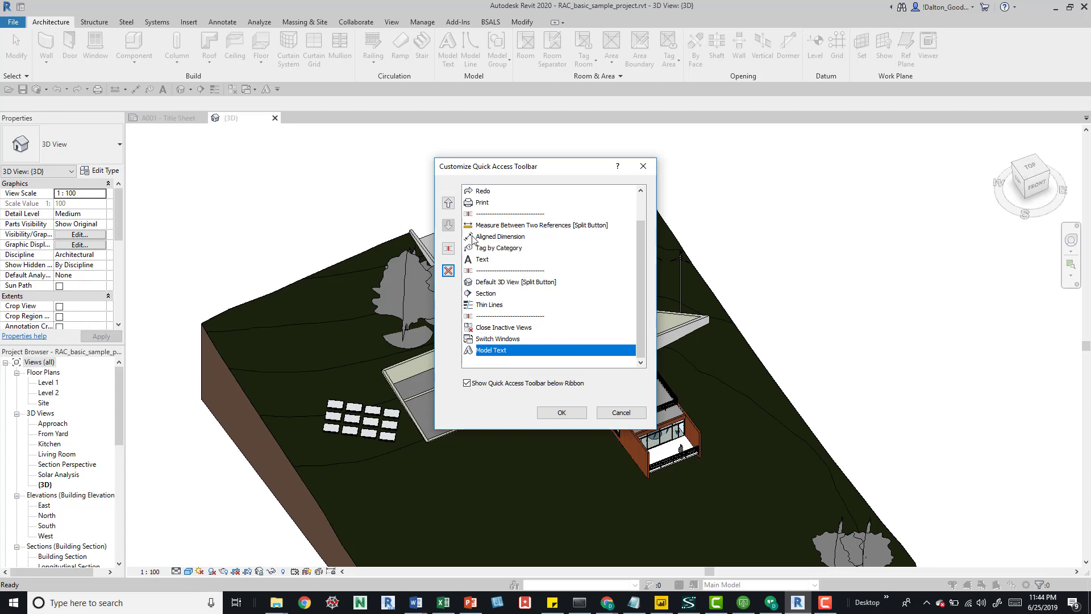
{"action": "scroll", "coordinate": [513, 251], "scroll_direction": "up", "scroll_amount": 1}
{"action": "scroll", "coordinate": [513, 250], "scroll_direction": "up", "scroll_amount": 1}
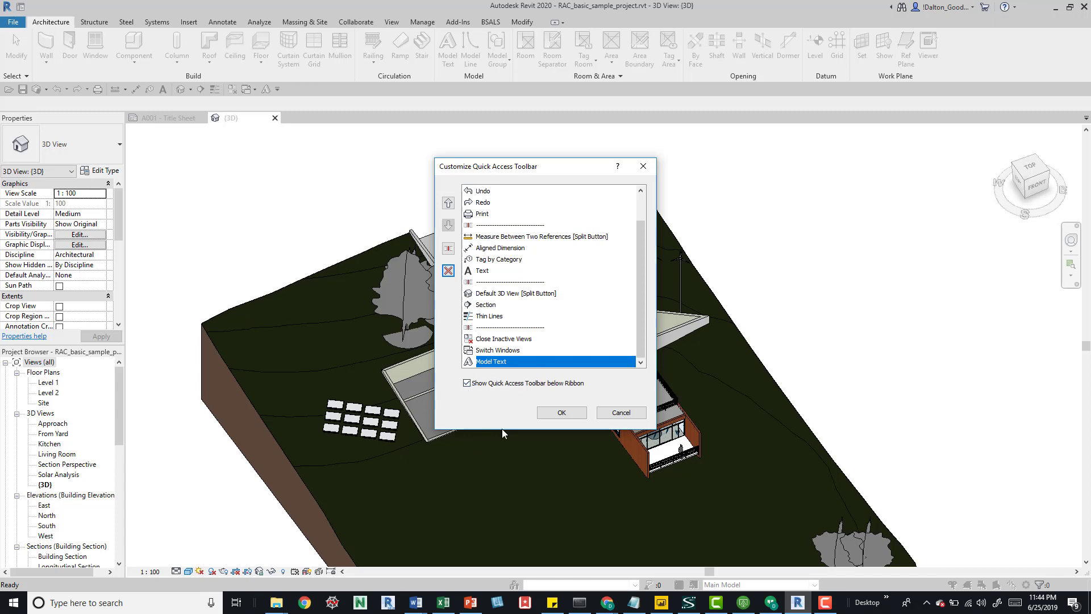
{"action": "left_click", "coordinate": [473, 383]}
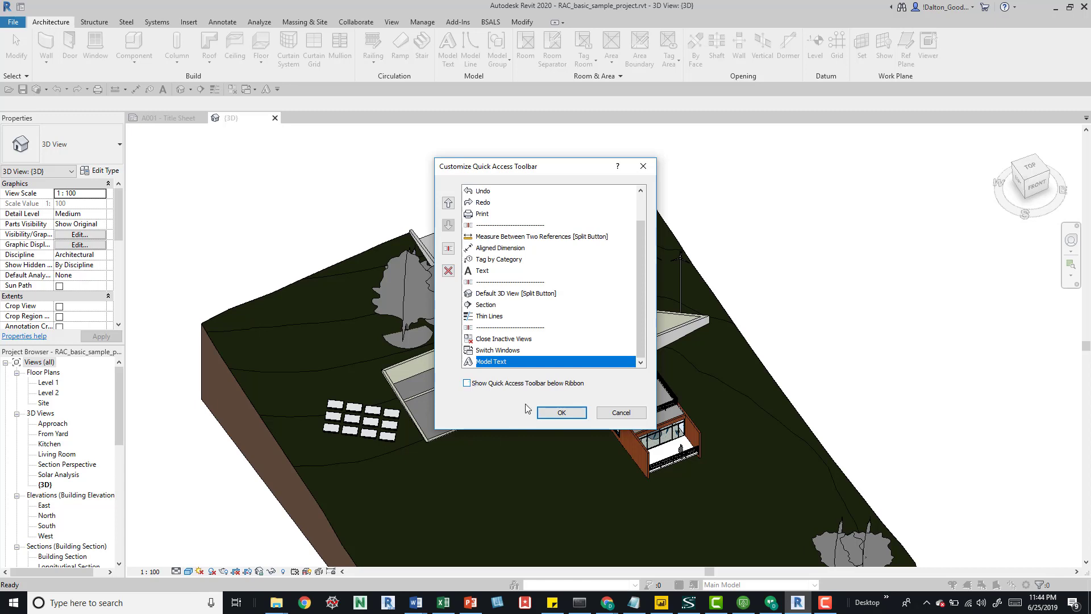
{"action": "left_click", "coordinate": [561, 413]}
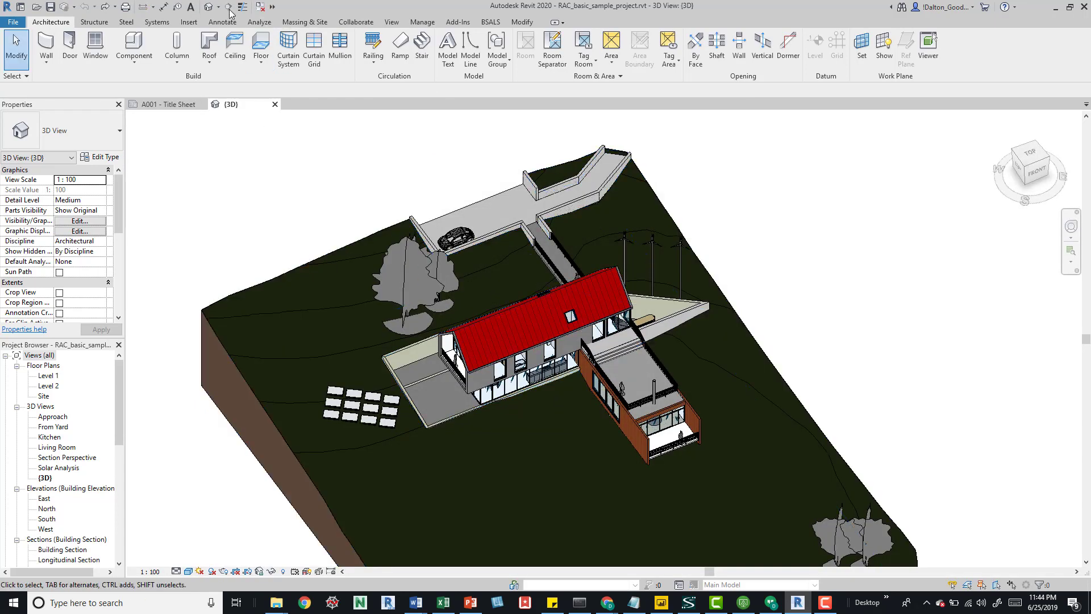
Set the Quick Access Toolbar to show below the ribbon and bring up the Systems tools.
{"action": "right_click", "coordinate": [260, 8]}
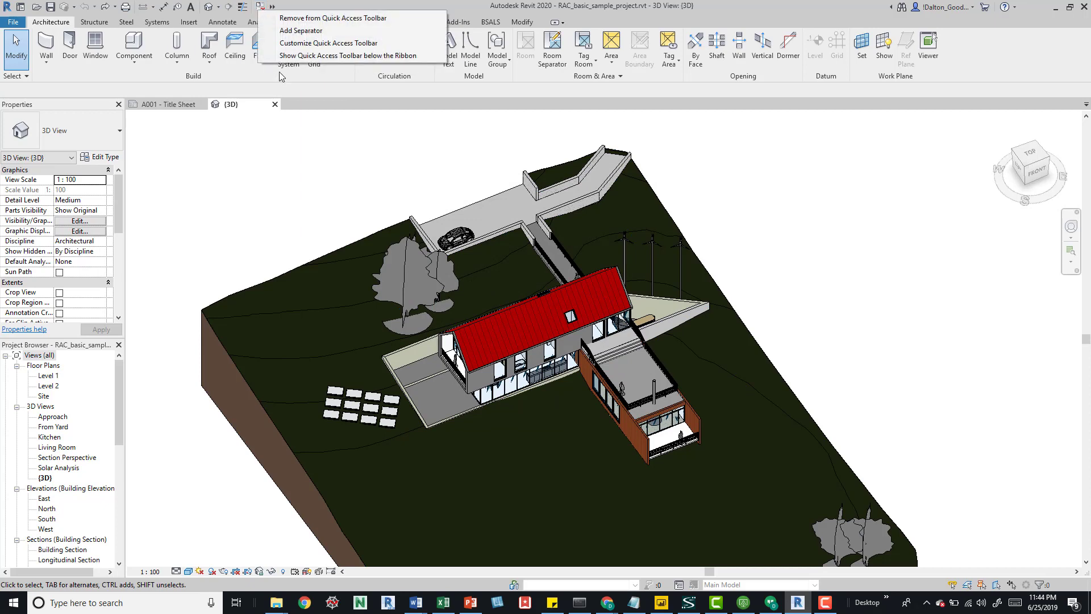
{"action": "left_click", "coordinate": [296, 56]}
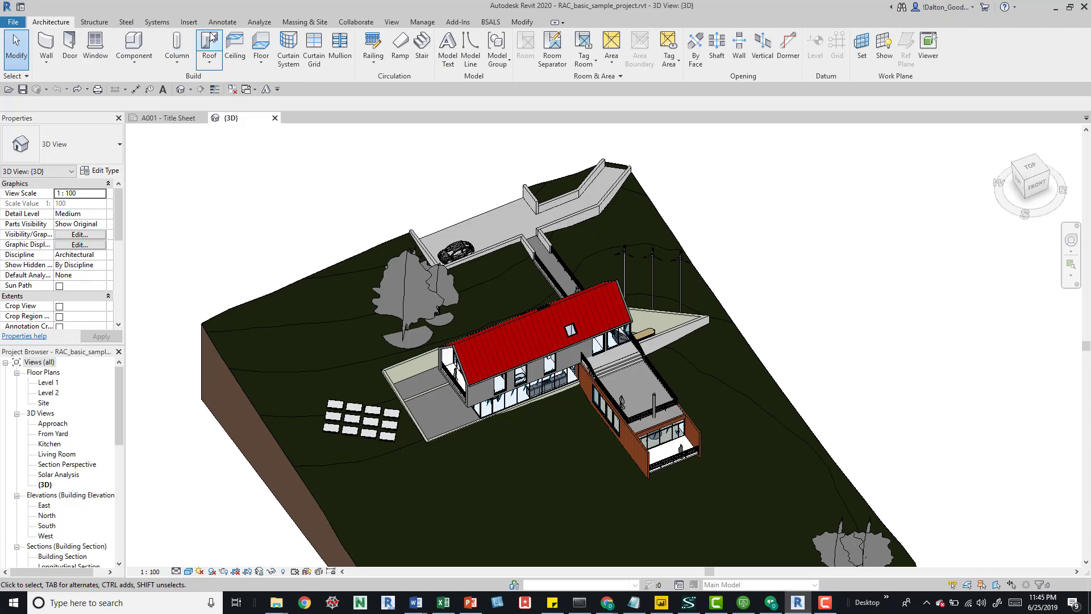
{"action": "left_click", "coordinate": [166, 25]}
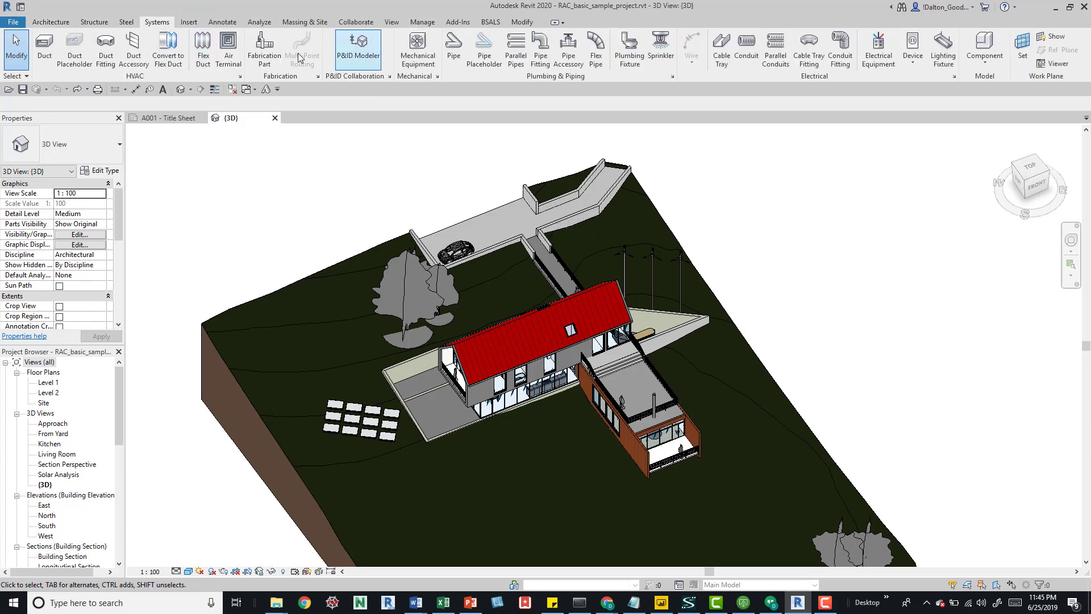